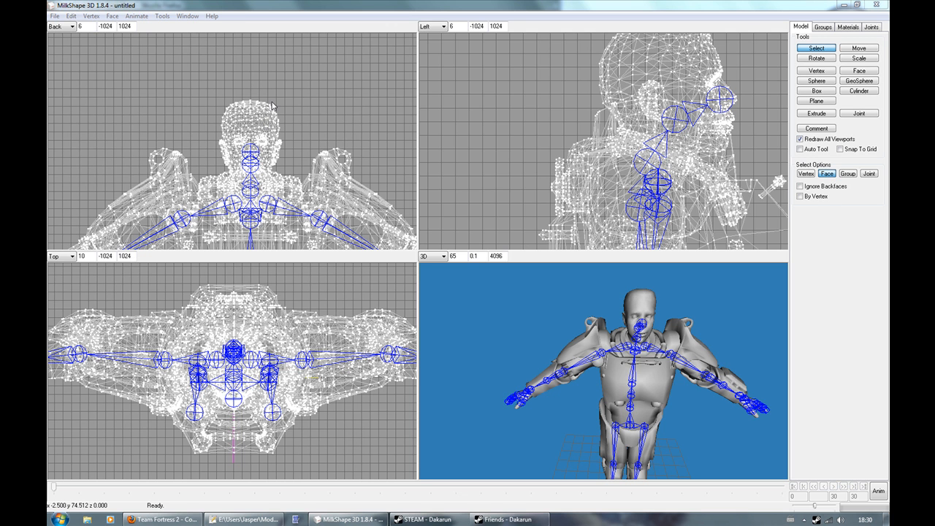
scroll(244, 137, up, 1)
scroll(244, 137, up, 1)
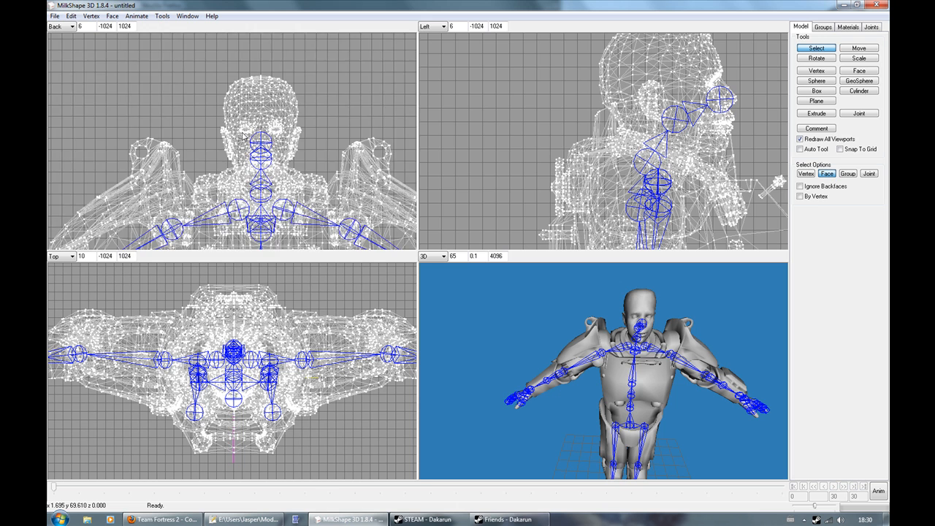
scroll(243, 136, up, 2)
scroll(243, 137, up, 2)
scroll(249, 142, up, 1)
scroll(256, 134, up, 1)
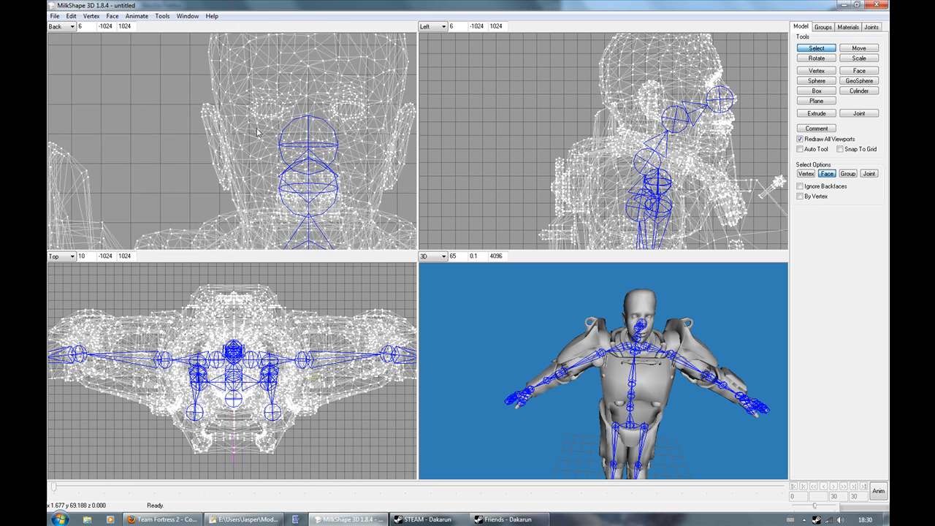
scroll(250, 133, up, 2)
scroll(219, 146, up, 1)
scroll(182, 146, up, 2)
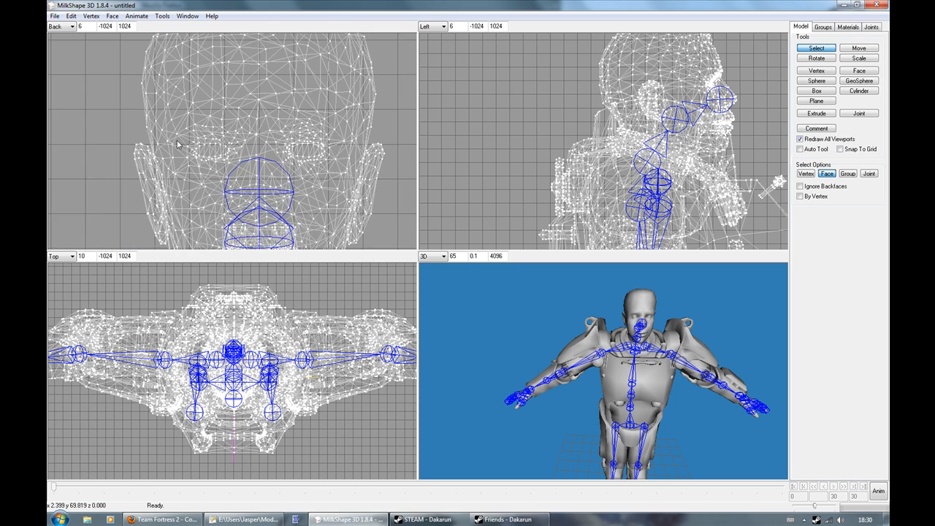
scroll(183, 162, up, 1)
scroll(190, 157, up, 1)
scroll(219, 128, up, 1)
scroll(209, 146, up, 1)
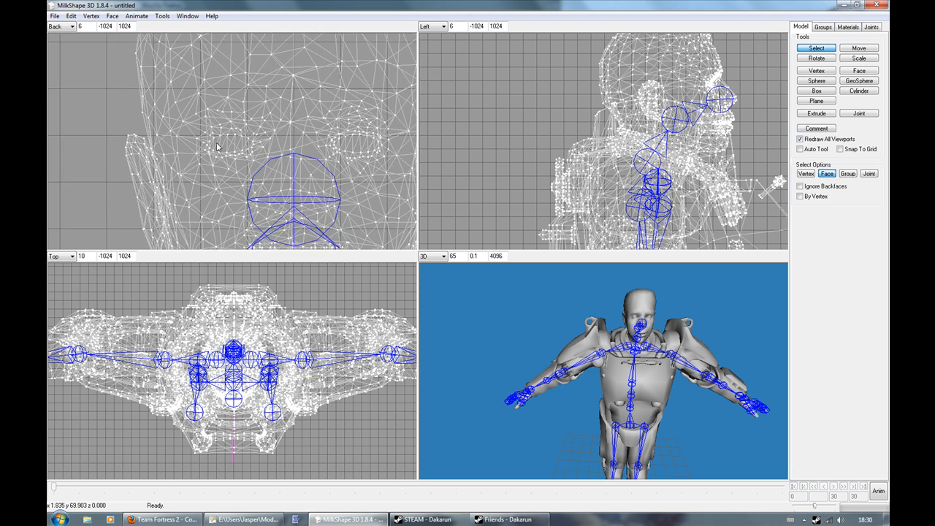
scroll(217, 146, up, 1)
scroll(217, 145, up, 1)
scroll(212, 142, up, 1)
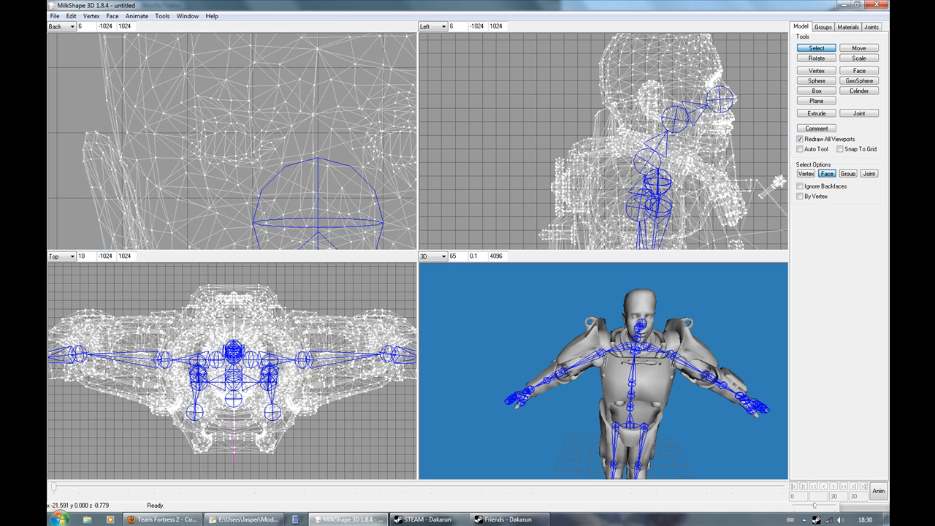
click(86, 519)
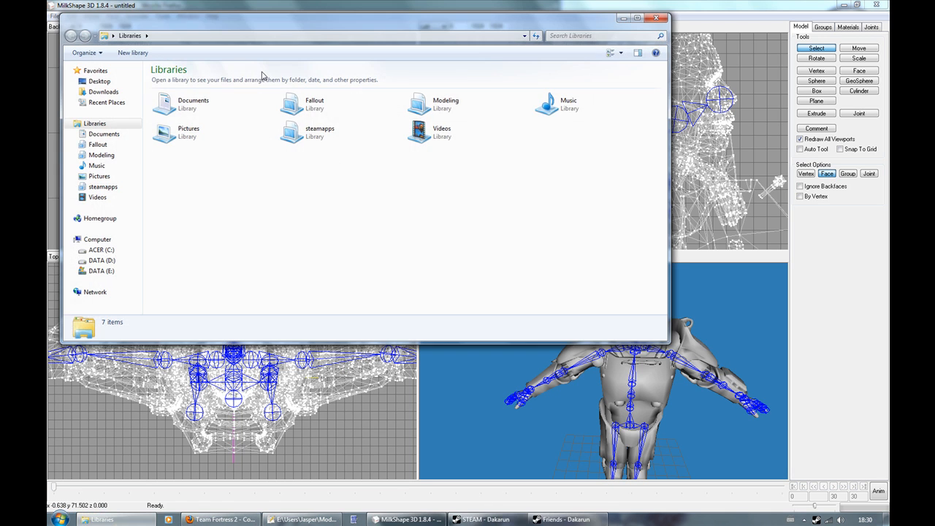
double_click(334, 142)
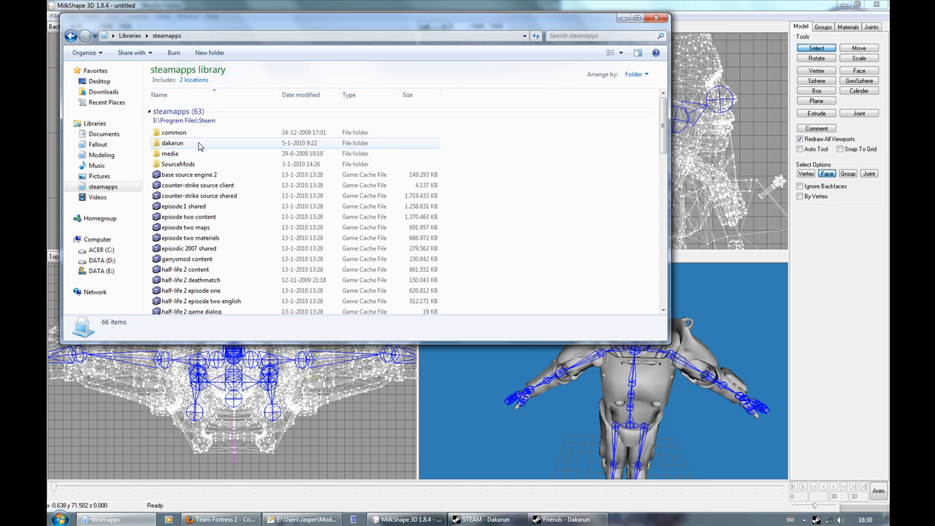
click(182, 165)
double_click(183, 165)
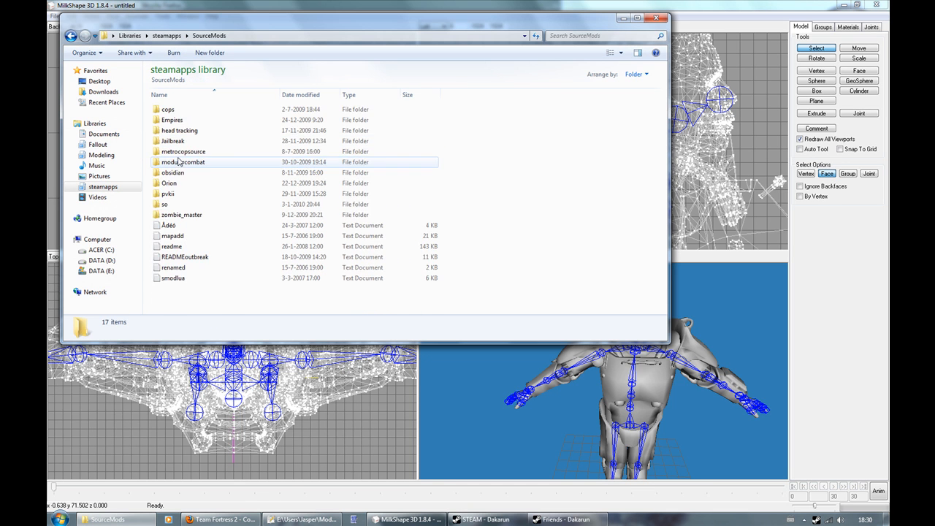
key(BackSpace)
click(172, 143)
double_click(172, 143)
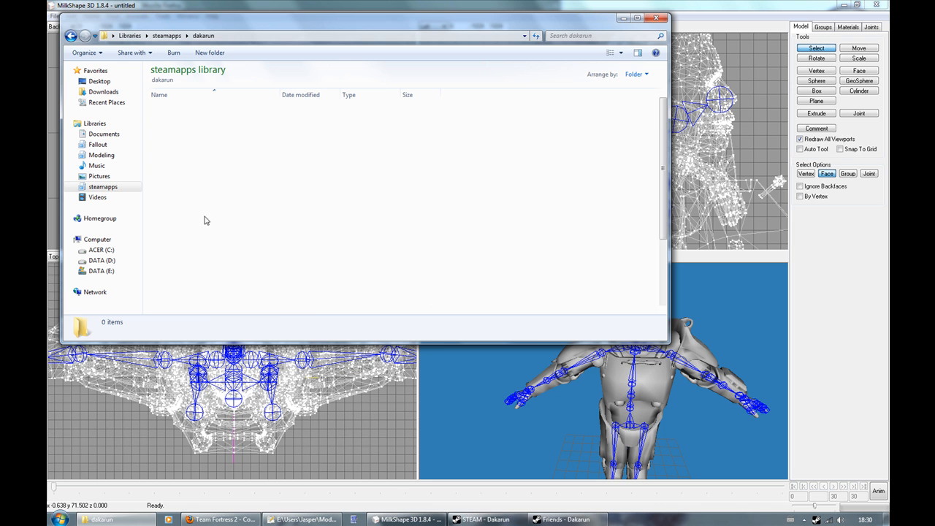
scroll(194, 233, down, 3)
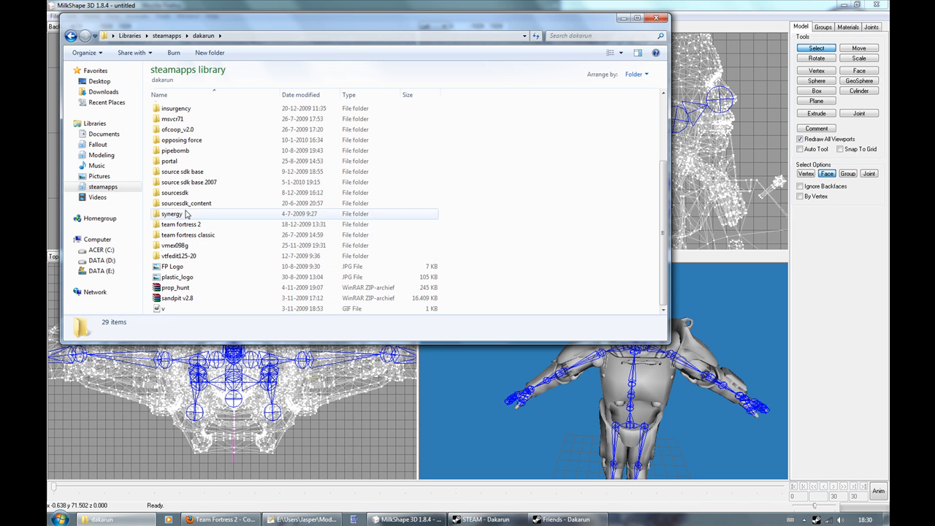
click(191, 194)
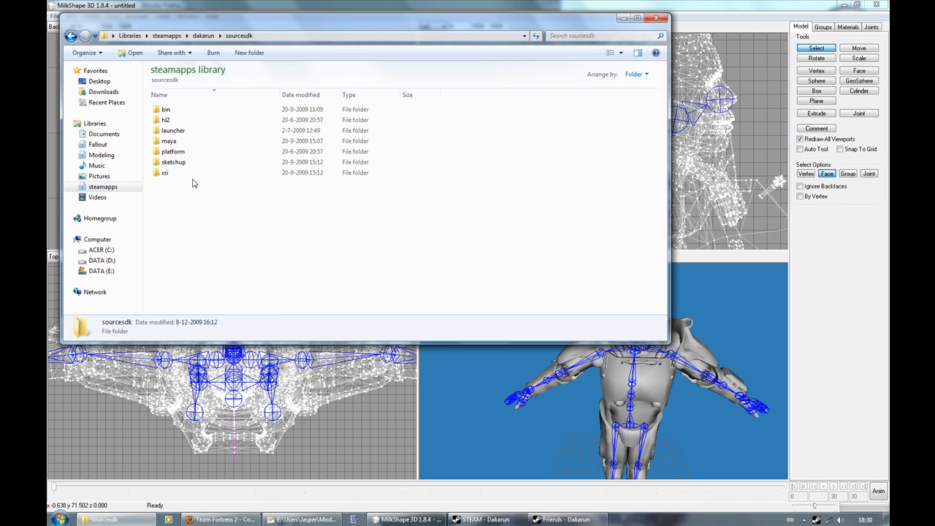
Descend into bin > orangebox > bin and jump to the qc_eyes entry with Q.
double_click(179, 112)
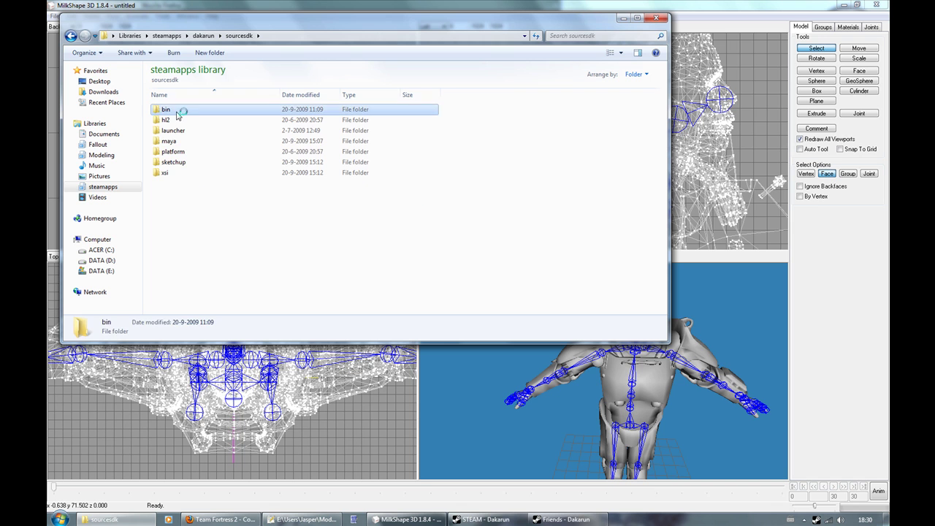
click(186, 143)
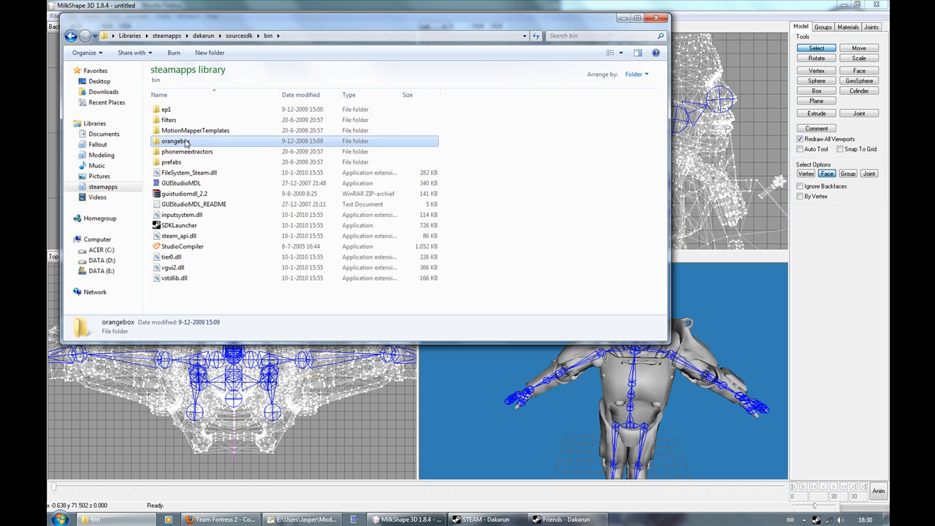
double_click(186, 143)
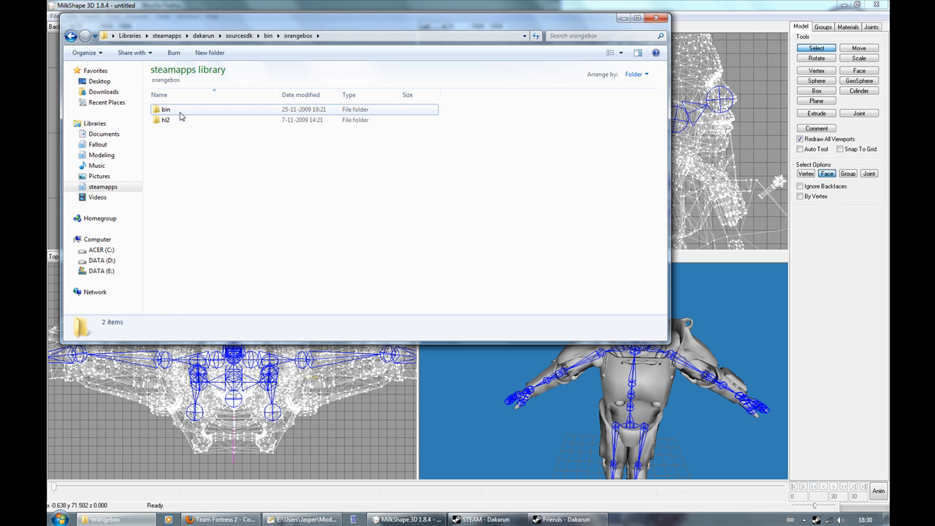
double_click(181, 117)
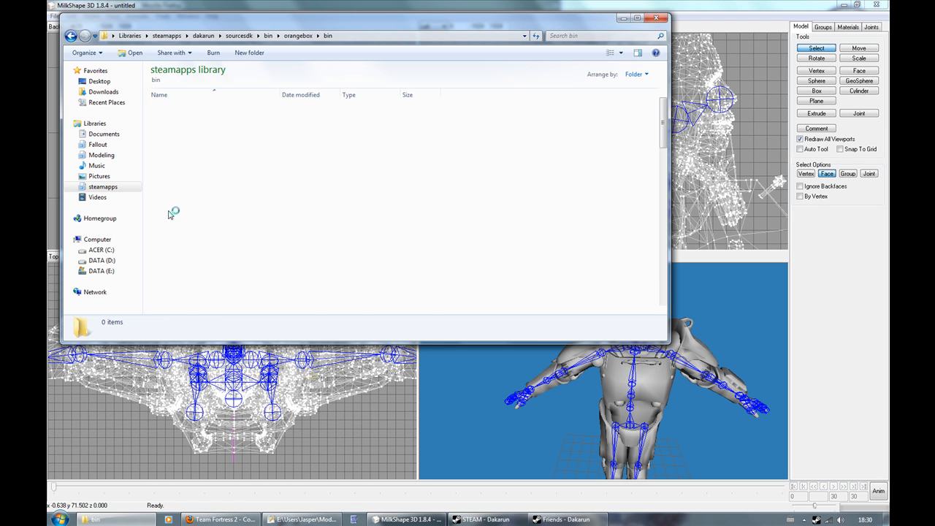
key(q)
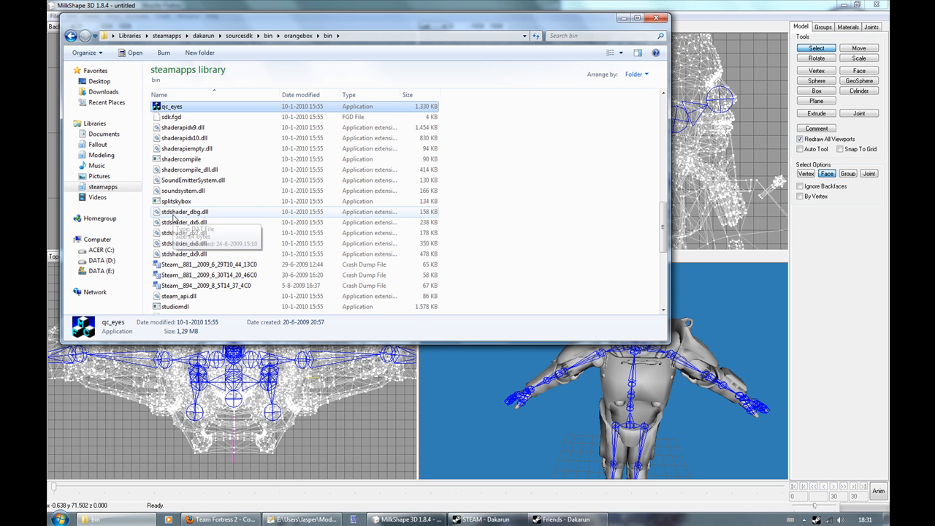
Launch qc_eyes.exe and move the QC Eyes window aside to reveal the file list.
double_click(168, 107)
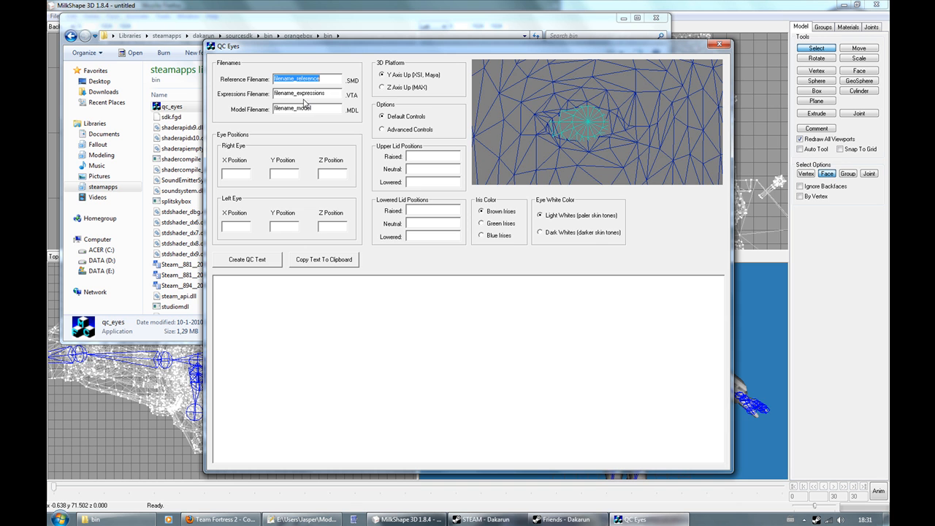
mouse_move(389, 46)
mouse_down()
mouse_move(892, 64)
mouse_move(657, 71)
mouse_move(581, 50)
mouse_up()
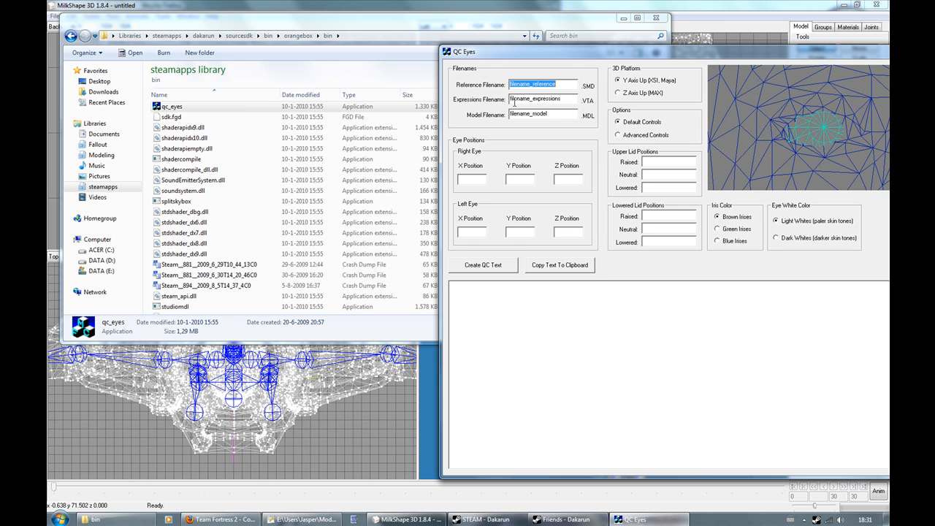
Copy utf_male02_reference from the .qc file into QC Eyes' reference filename field.
click(319, 521)
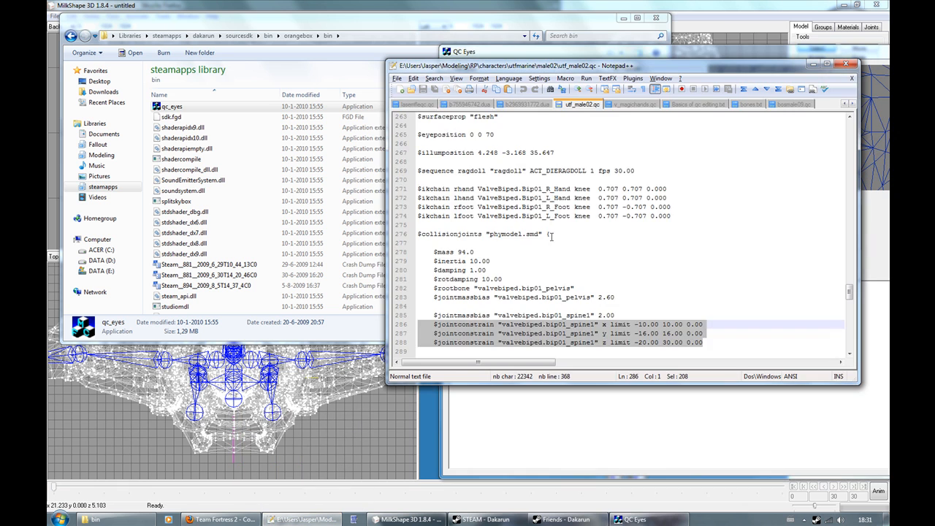
scroll(539, 174, down, 10)
scroll(538, 174, down, 10)
scroll(539, 174, up, 13)
scroll(526, 174, up, 13)
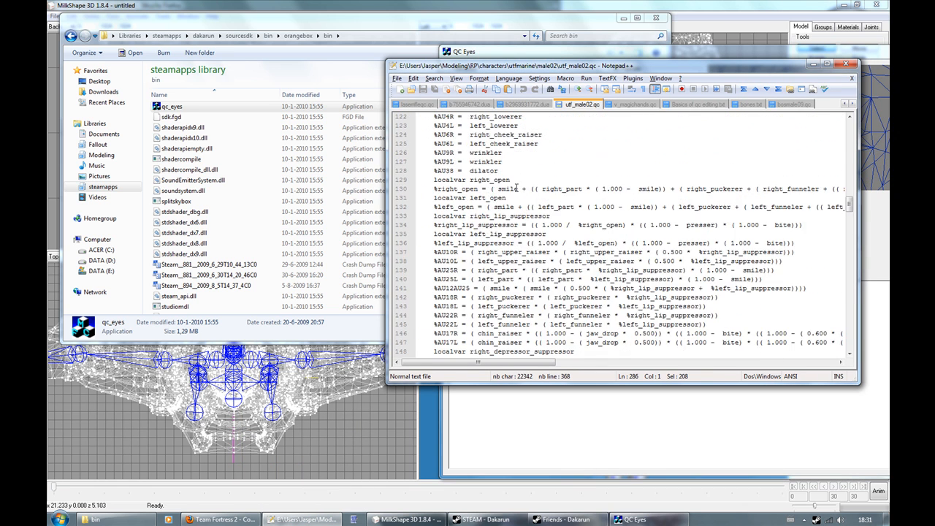
scroll(512, 173, up, 13)
scroll(502, 173, up, 13)
scroll(524, 172, up, 8)
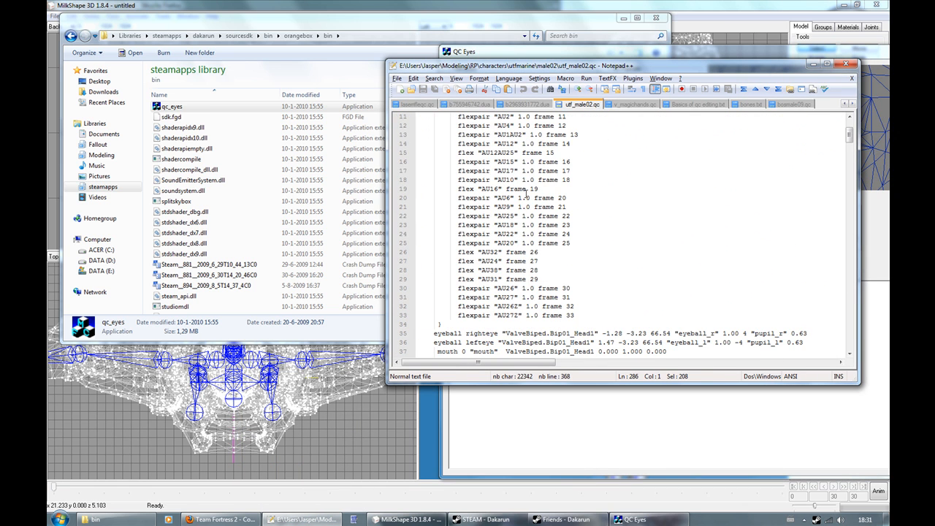
scroll(617, 245, up, 4)
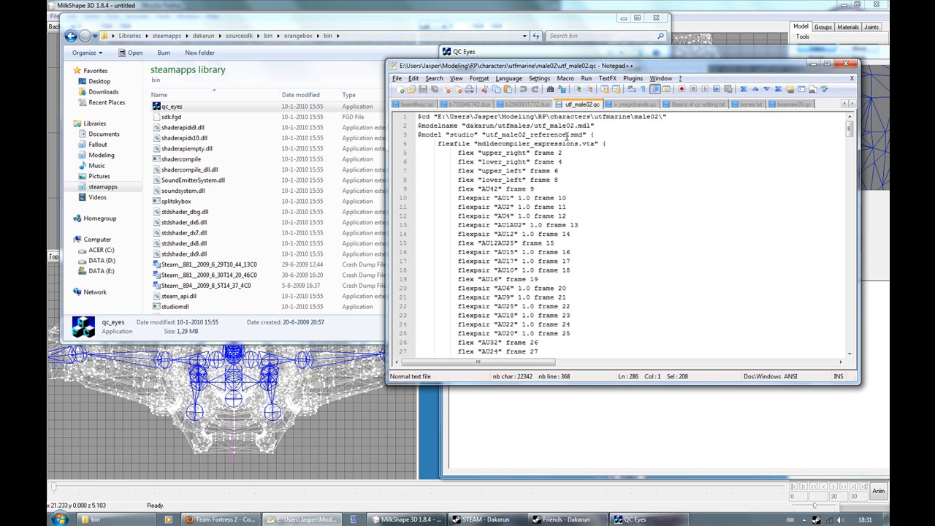
drag(567, 136, 485, 135)
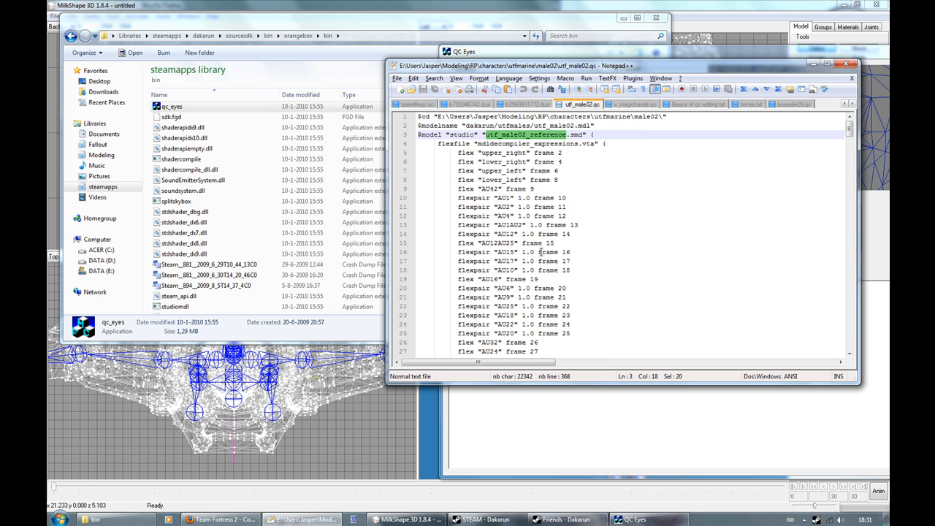
click(591, 410)
double_click(516, 84)
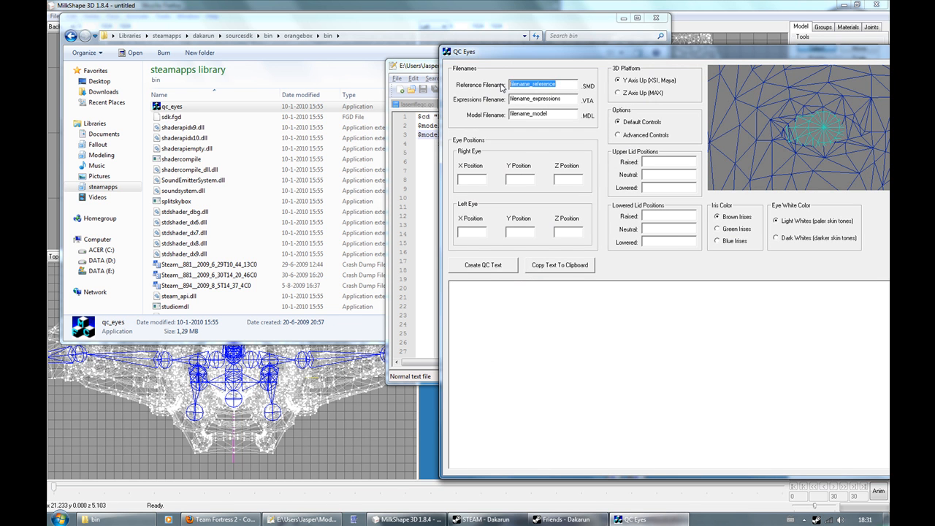
text(utf_male02_reference)
Copy mdldecompiler_expressions from the .qc file into QC Eyes' expressions filename field.
click(435, 198)
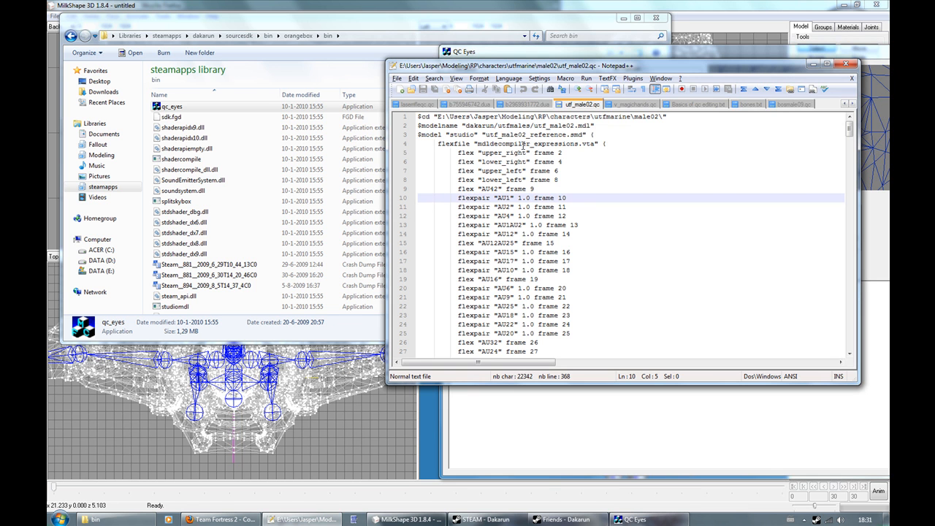
drag(579, 144, 477, 144)
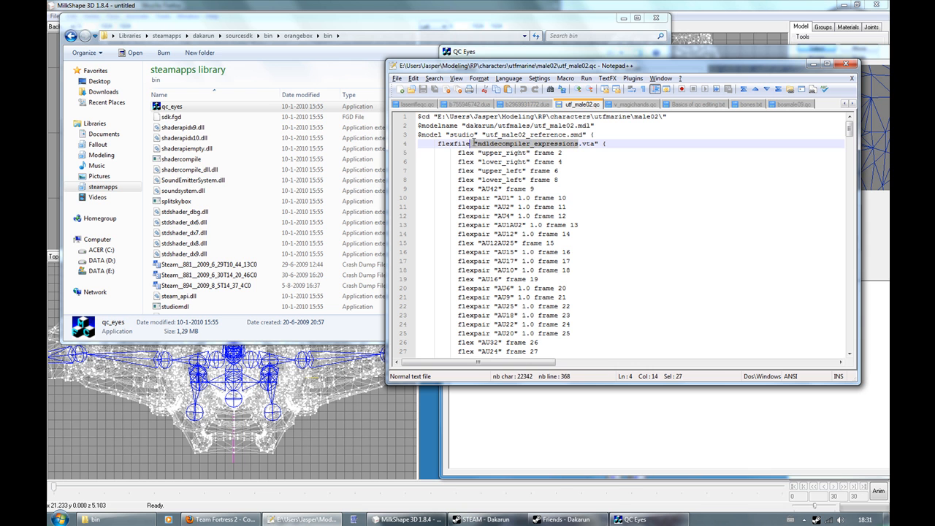
key(alt+Tab)
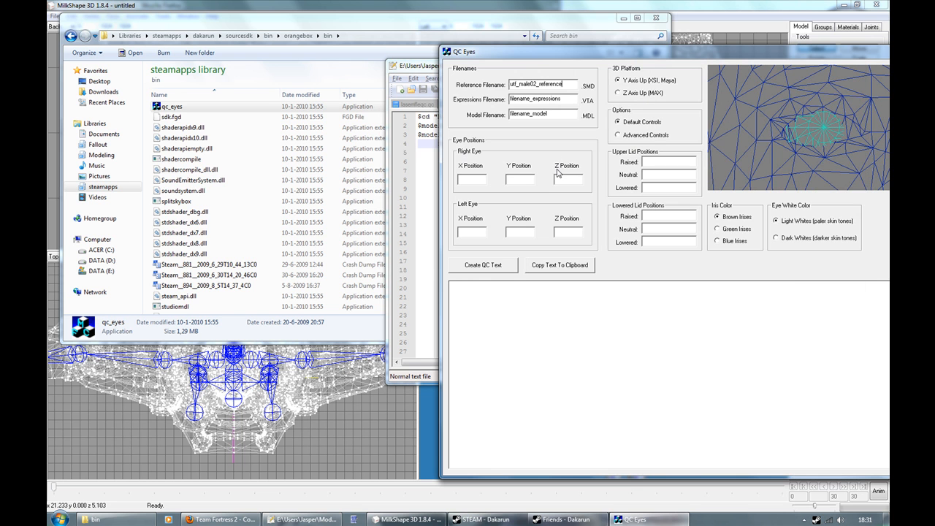
drag(561, 98, 509, 99)
Copy the $modelname utf_male02 into QC Eyes' model filename field.
click(434, 170)
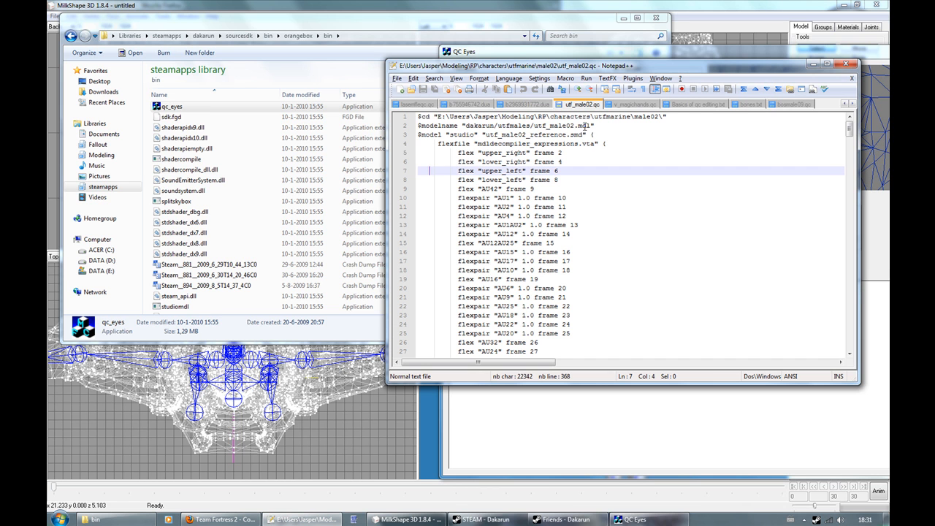
click(581, 126)
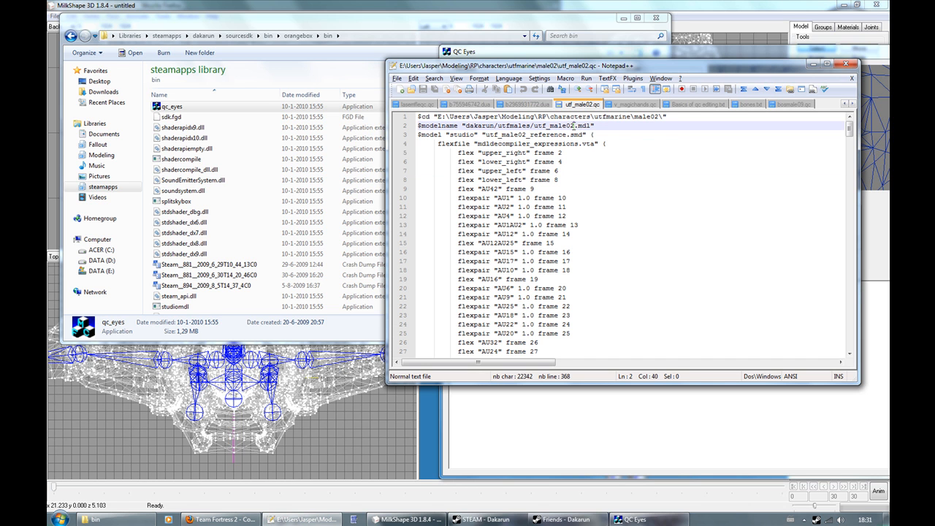
drag(574, 126, 534, 125)
key(alt+Tab)
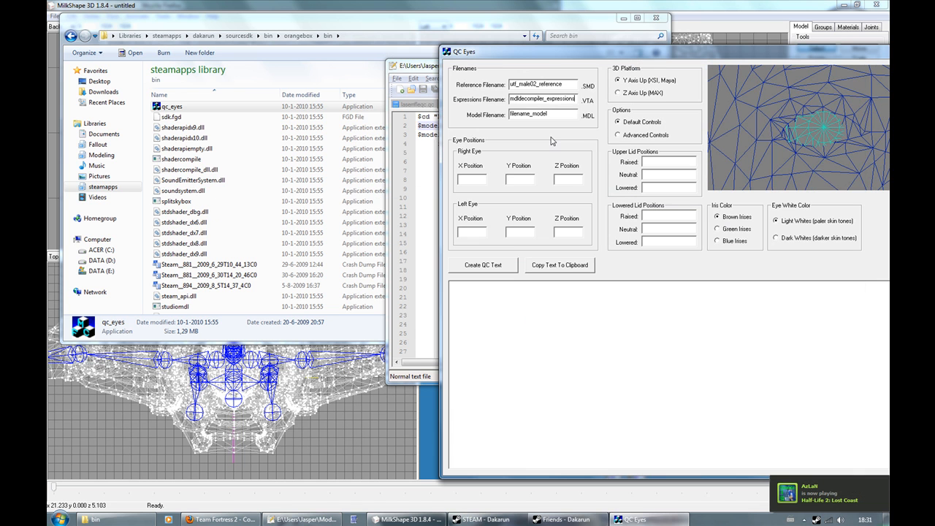
double_click(548, 116)
text(utf_male02)
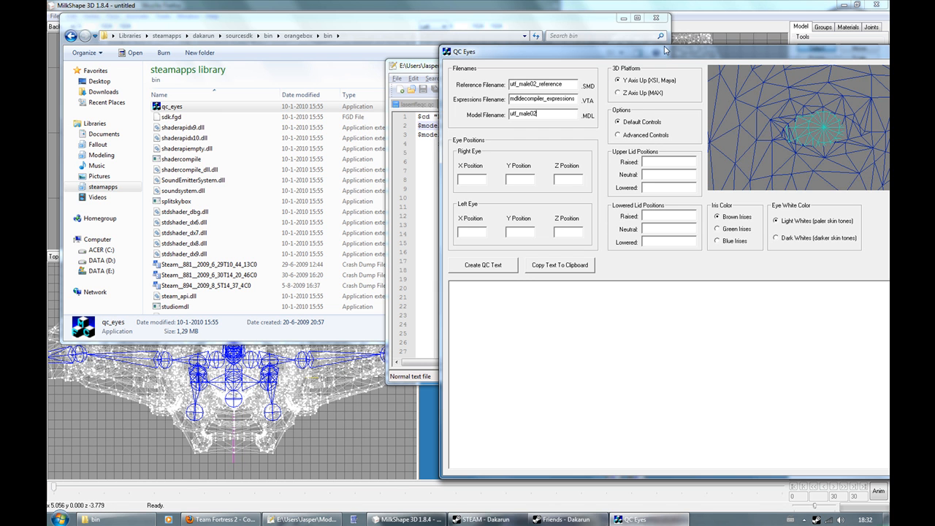
drag(659, 53, 488, 27)
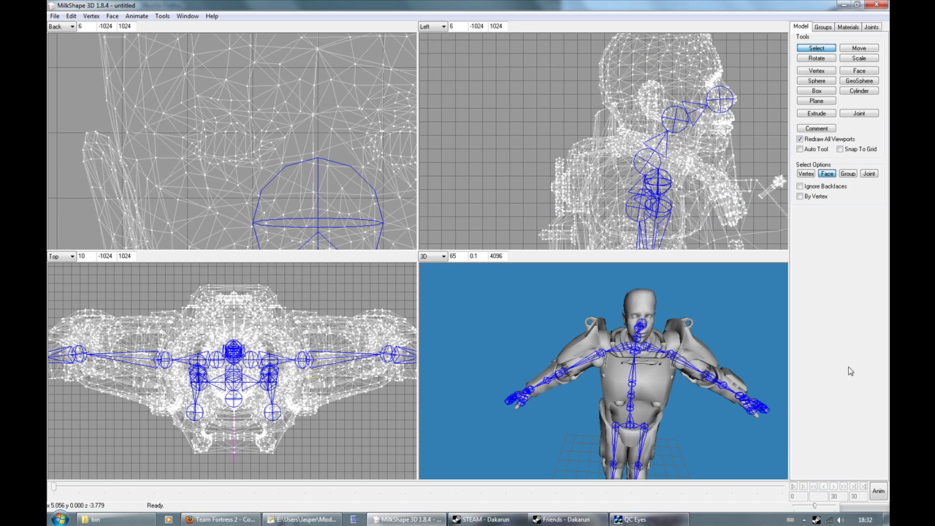
Select a face at the eye centre in MilkShape's Back view to read coordinates about 1.377, 69.932, 0.
click(851, 436)
key(alt+Tab)
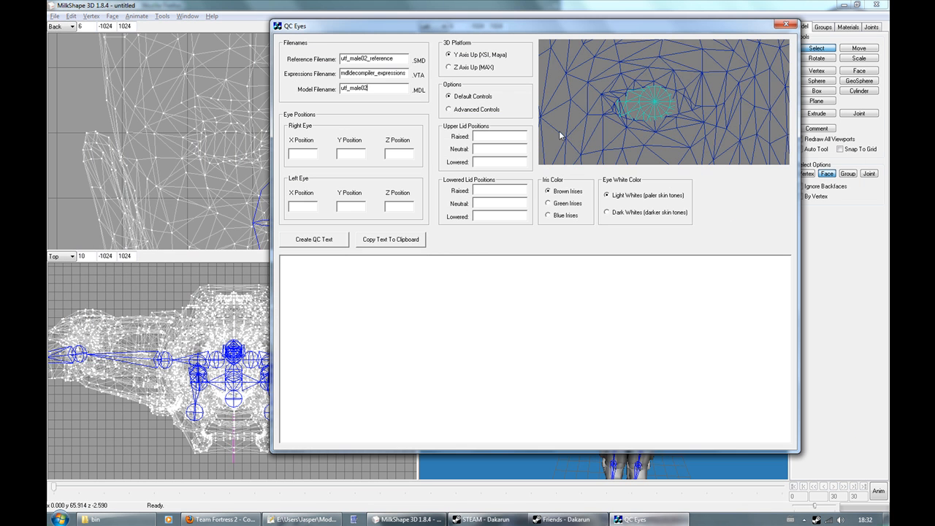
key(alt+Tab)
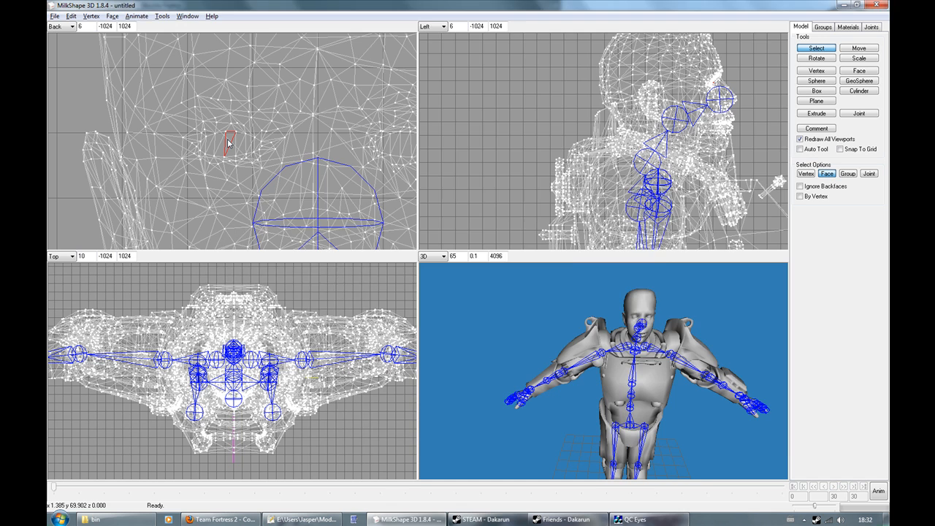
key(alt+Tab)
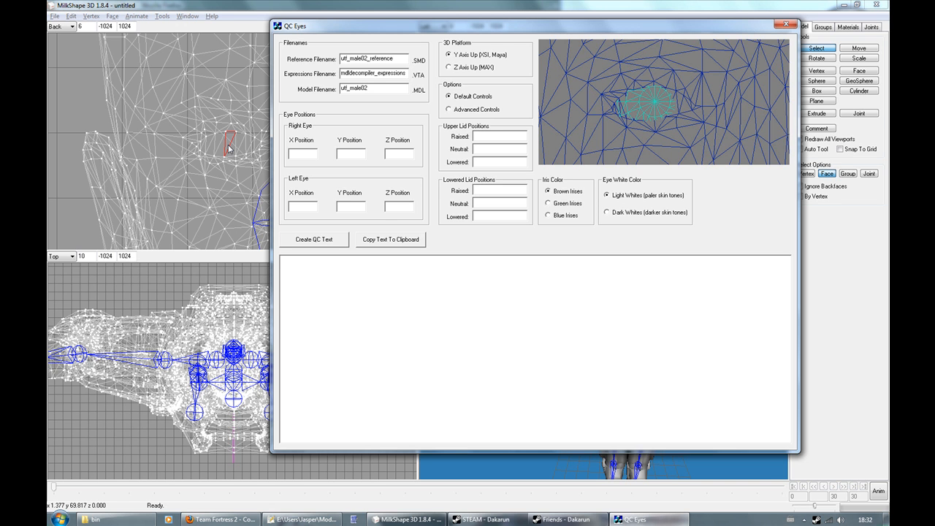
Enter right eye position 1,377 / 70 / 0 and left eye Y 70, Z 0 in QC Eyes.
click(307, 151)
text(1,377)
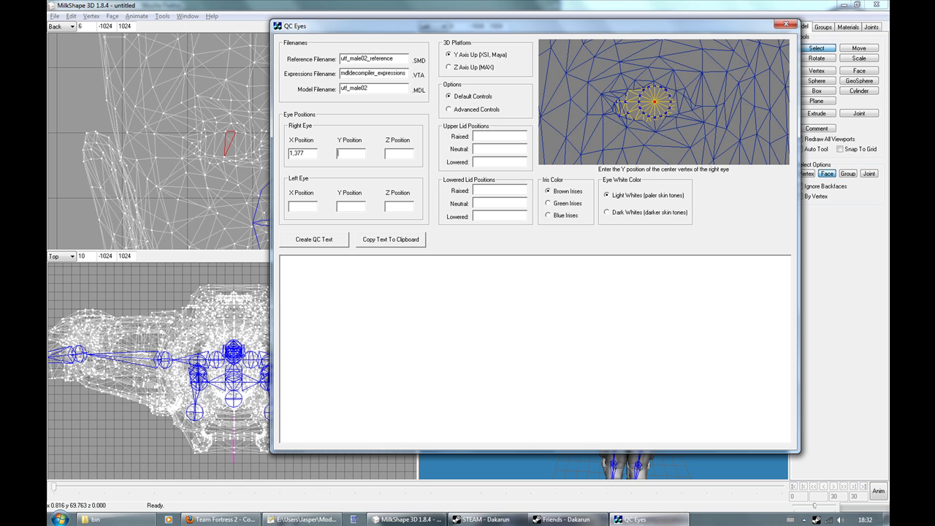
key(Tab)
text(0)
click(406, 157)
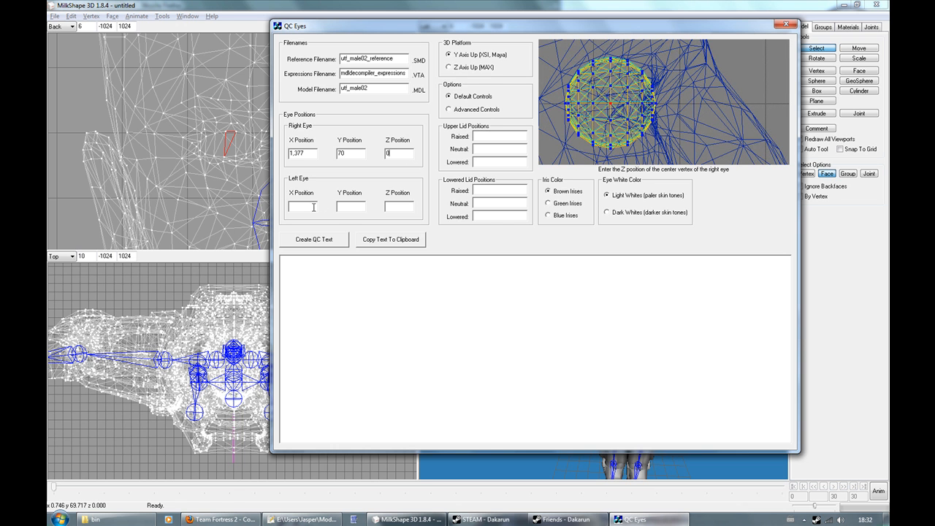
click(349, 207)
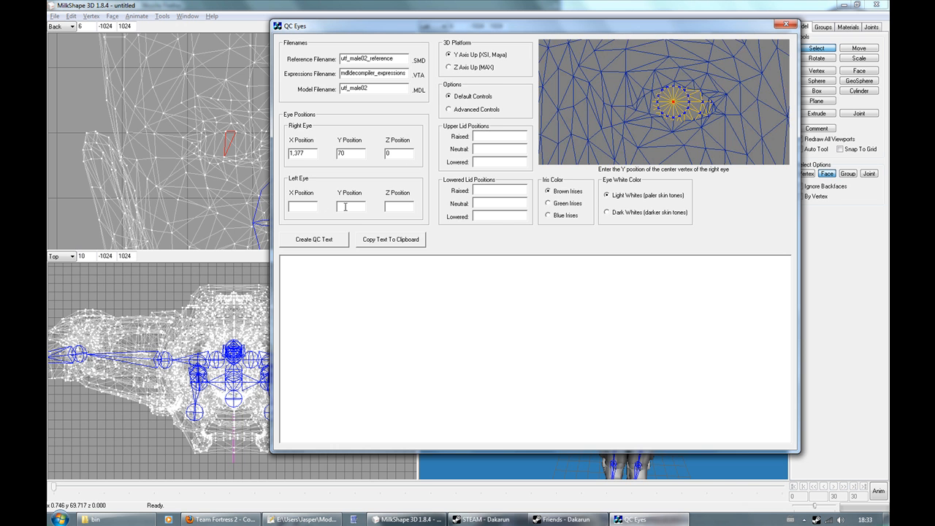
Pan the Back view to the other eye and try selecting faces near its centre.
click(297, 205)
key(alt+Tab)
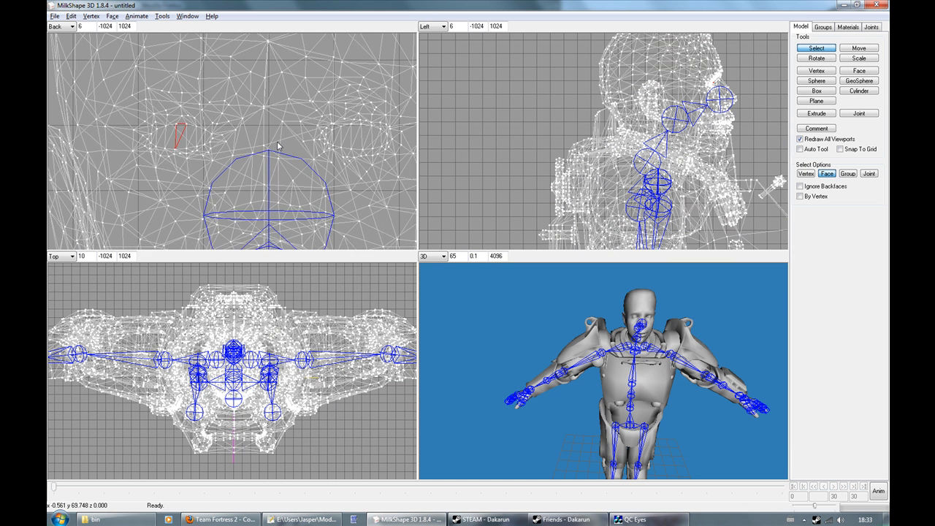
drag(298, 204, 281, 139)
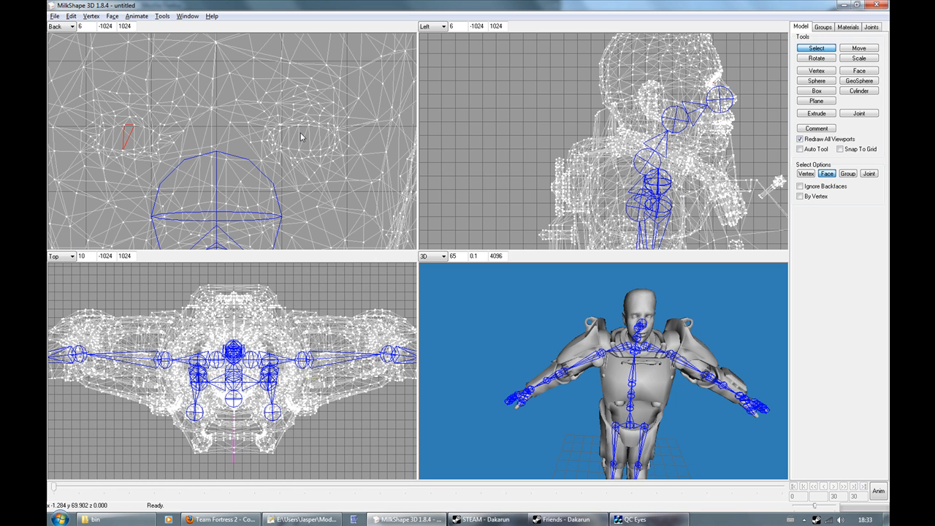
click(306, 138)
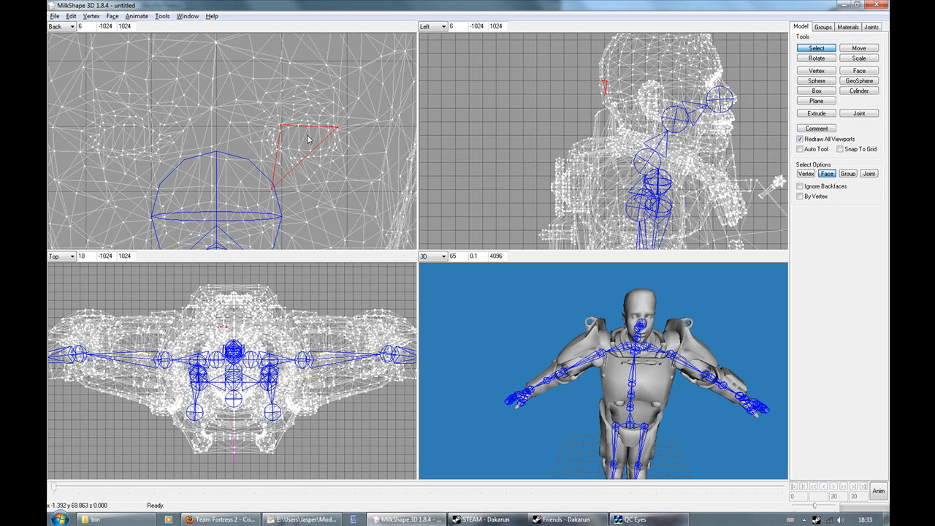
shift+click(306, 140)
drag(239, 147, 313, 217)
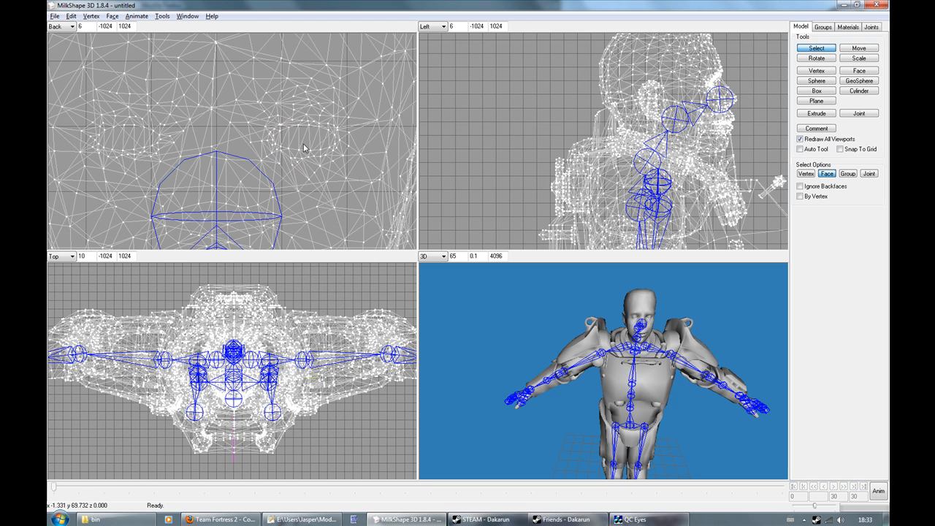
Keep only the thin face at the other eye selected to read the left eye X of -1.323.
drag(305, 148, 280, 132)
shift+click(304, 136)
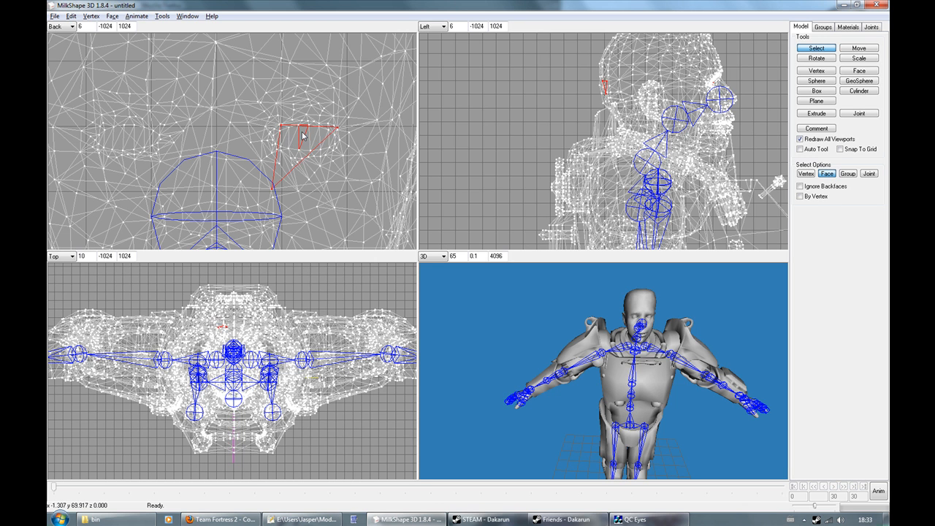
click(304, 138)
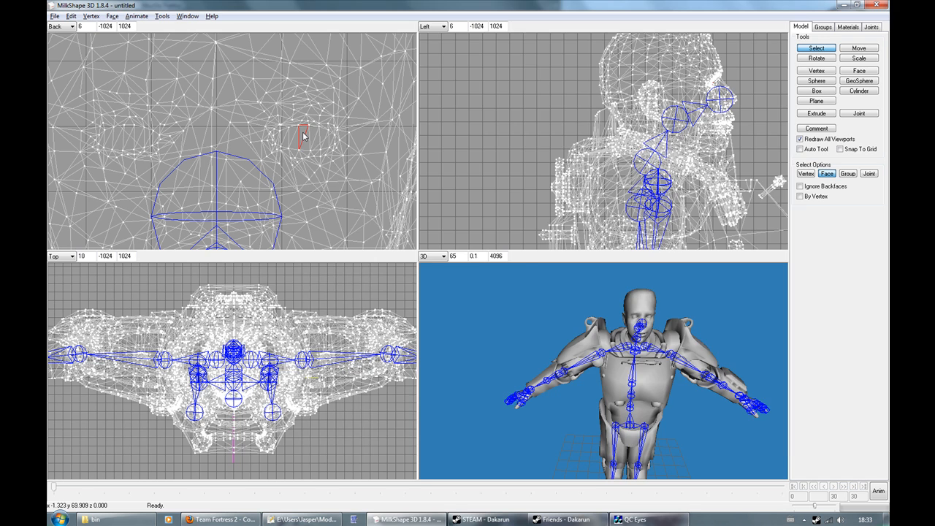
key(alt+Tab)
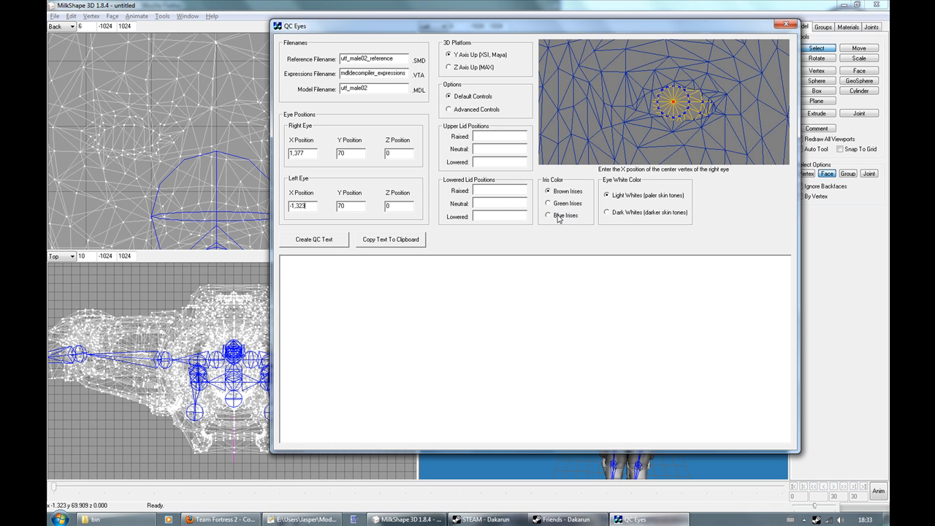
Choose Blue Irises and attempt QC text generation, dismissing the numeric value warning.
click(560, 218)
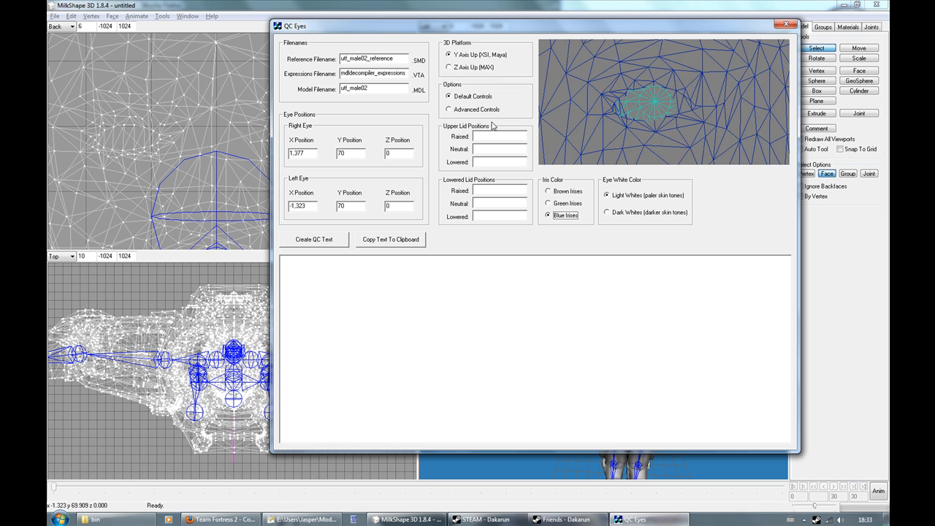
click(477, 110)
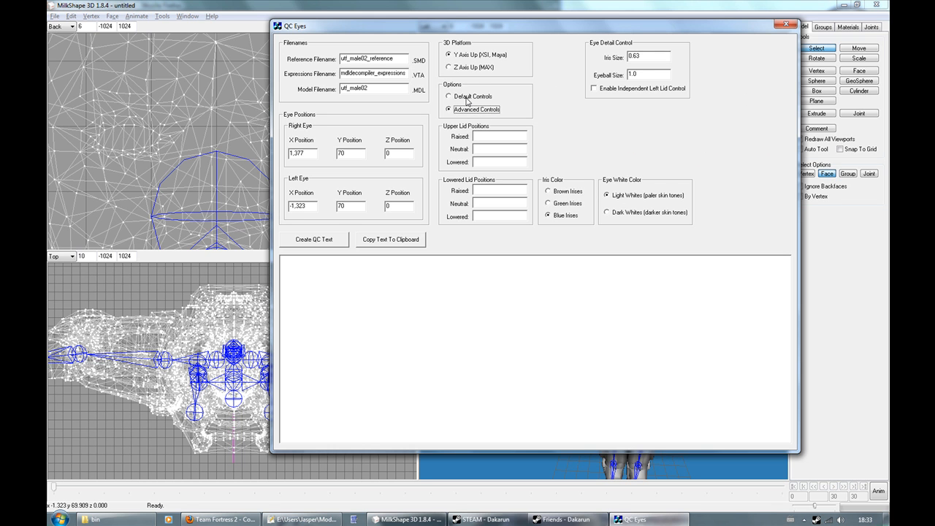
click(468, 99)
click(330, 247)
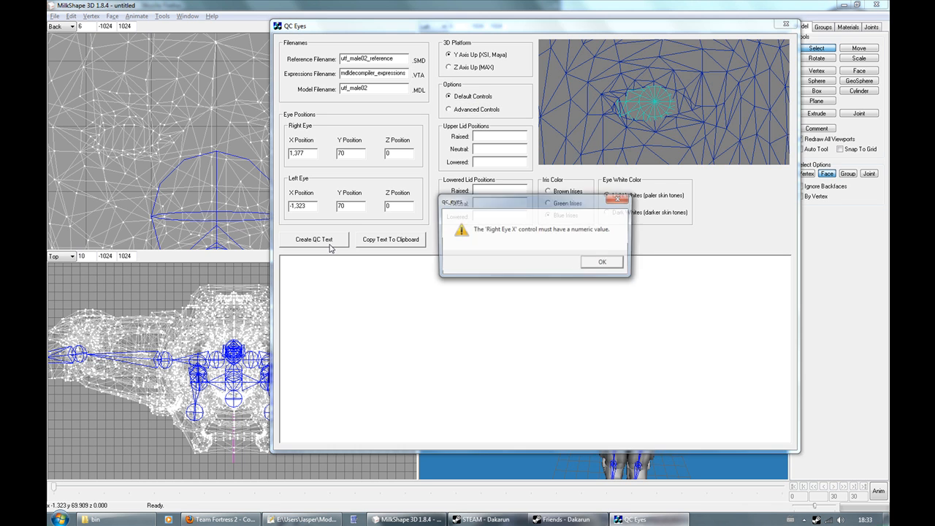
click(600, 261)
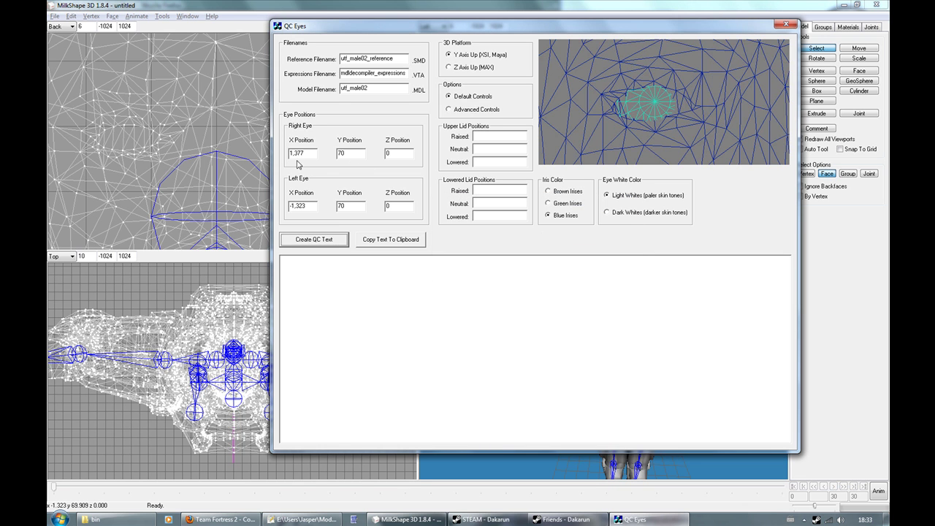
Correct the eye X values to 1.377 and -1.323 with periods and generate the eye/face QC text.
click(295, 154)
key(BackSpace)
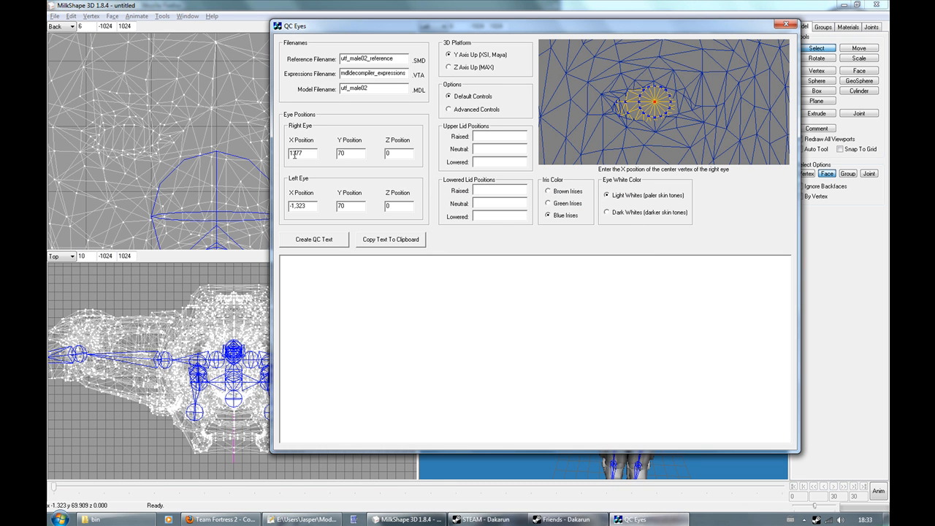
text(.)
text(..)
text(-1.323)
click(296, 207)
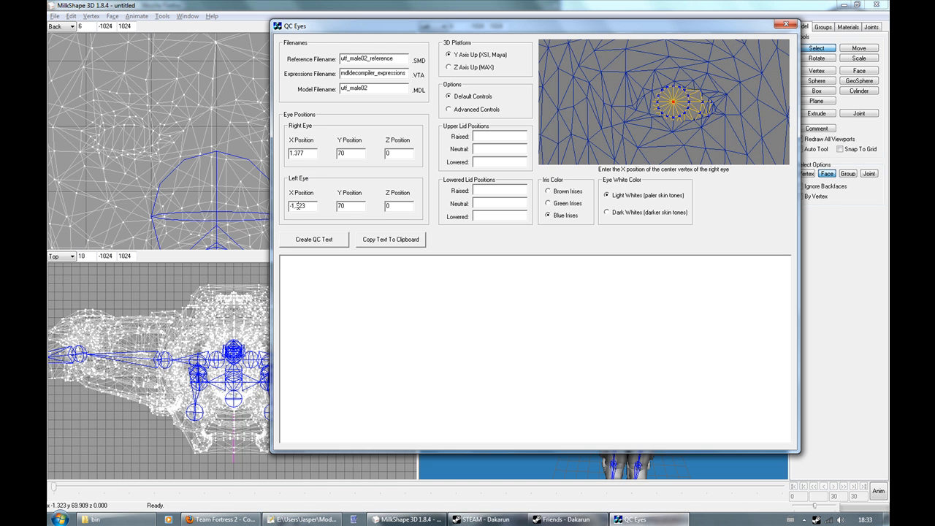
click(338, 247)
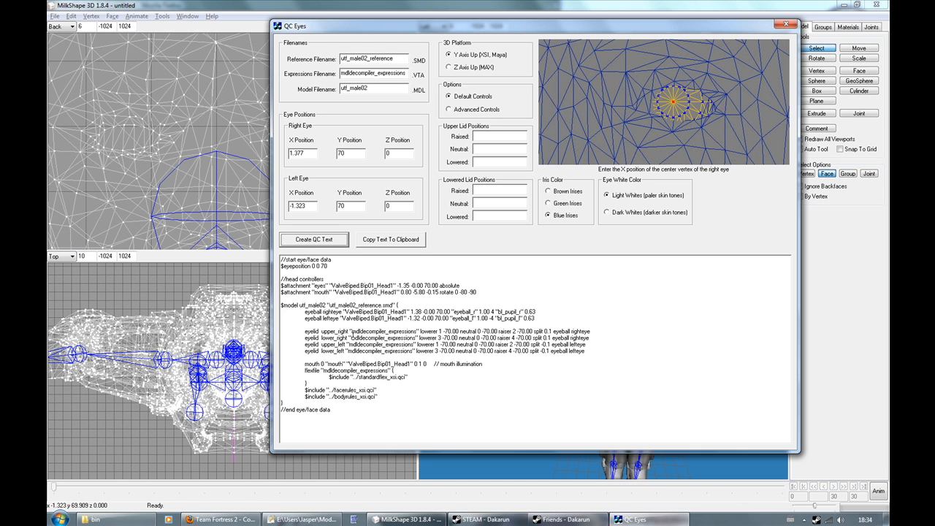
Select the generated eyeball and eyelid lines in the QC Eyes output box.
drag(591, 350, 281, 312)
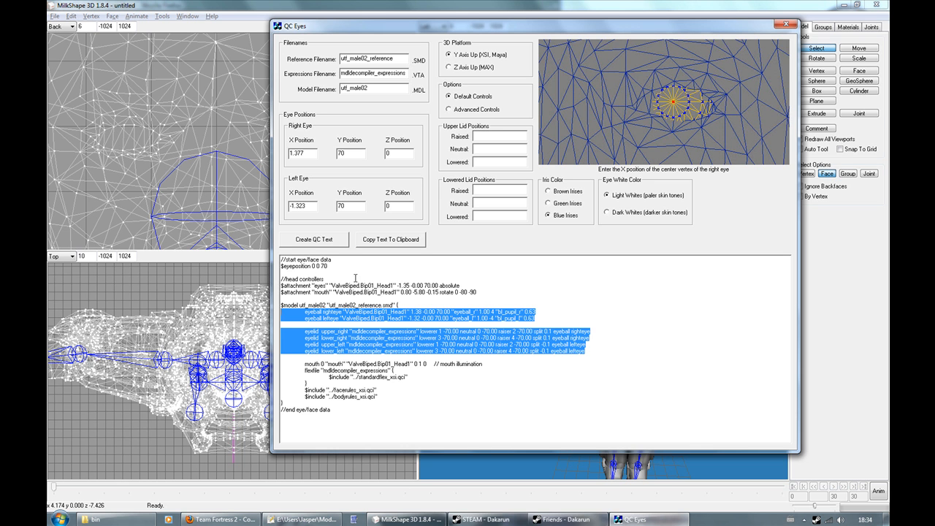
click(299, 519)
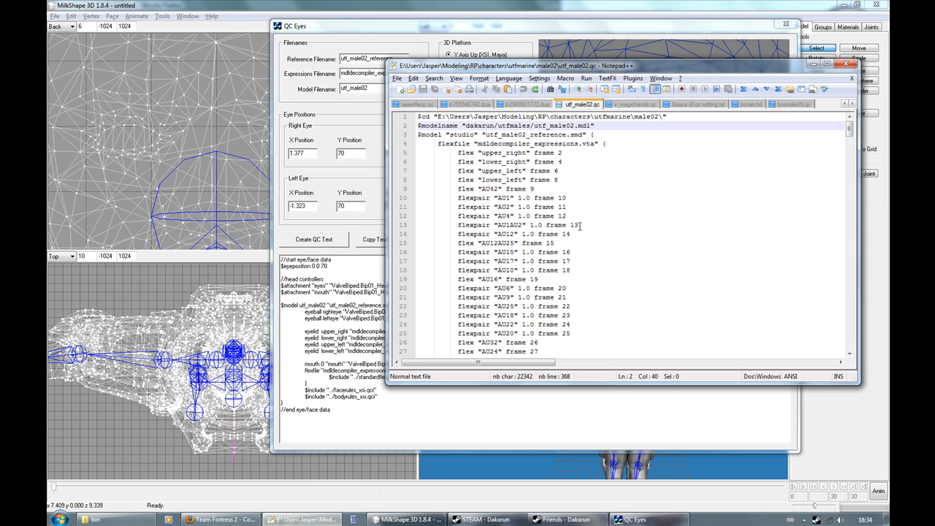
scroll(454, 225, down, 4)
scroll(454, 225, down, 4)
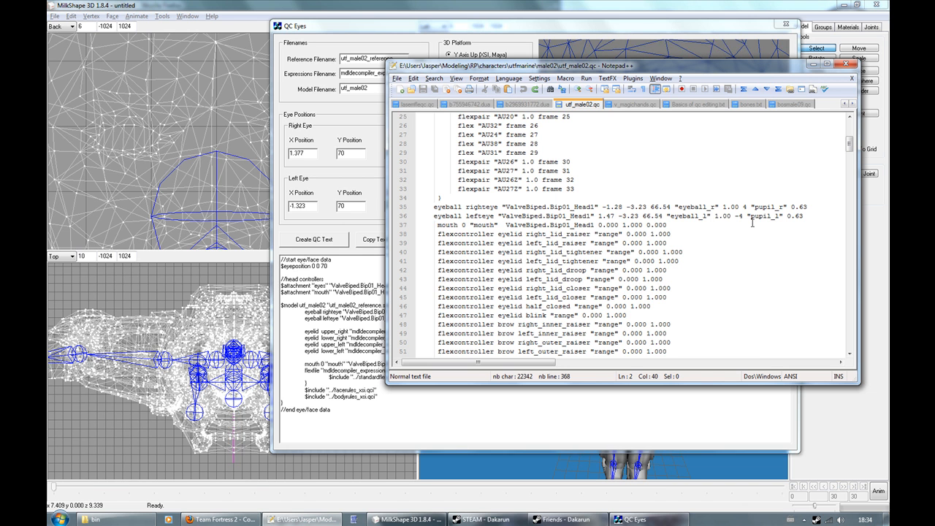
drag(753, 224, 403, 209)
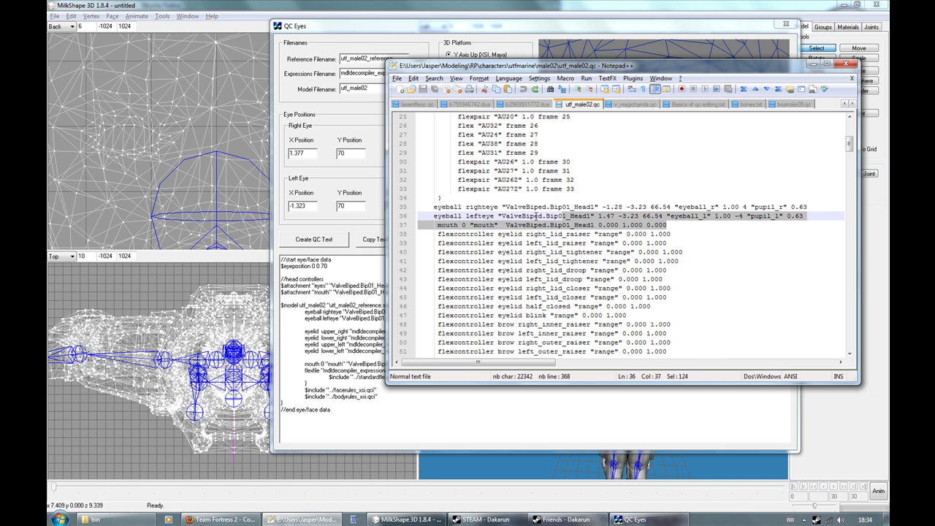
click(712, 216)
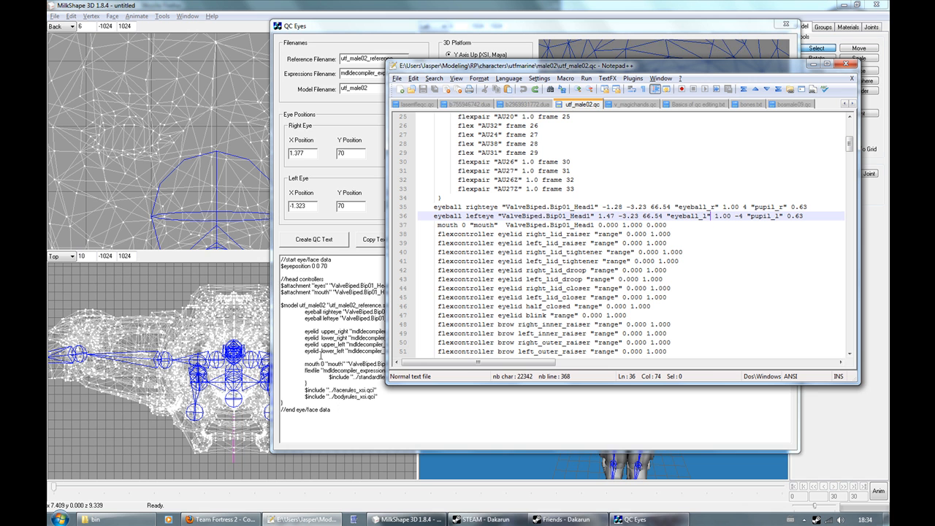
scroll(467, 263, down, 1)
scroll(537, 256, down, 12)
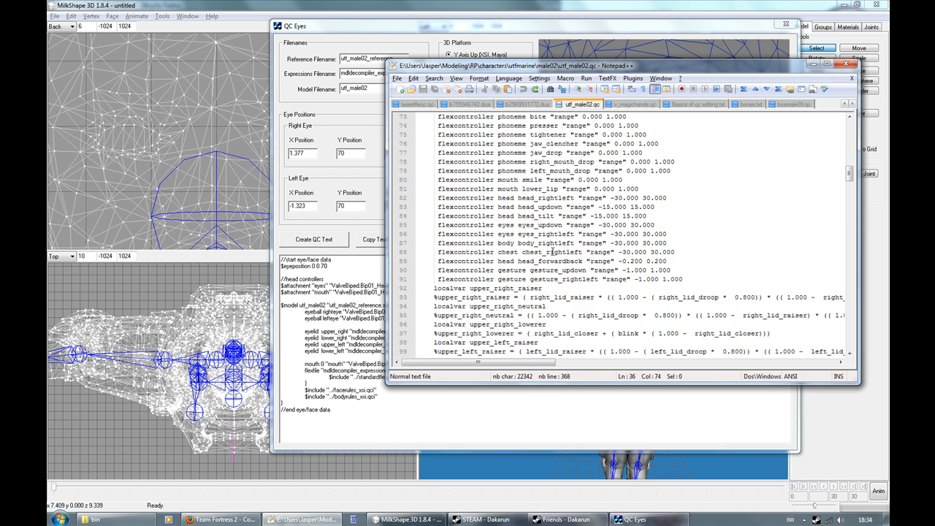
scroll(538, 256, down, 9)
scroll(537, 256, down, 12)
scroll(537, 256, down, 10)
scroll(537, 256, down, 12)
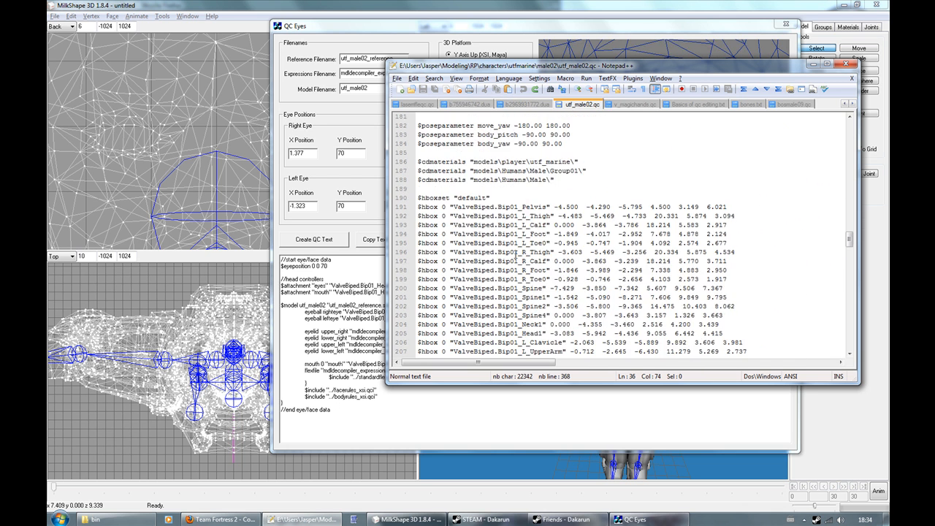
scroll(466, 254, down, 11)
scroll(465, 255, up, 2)
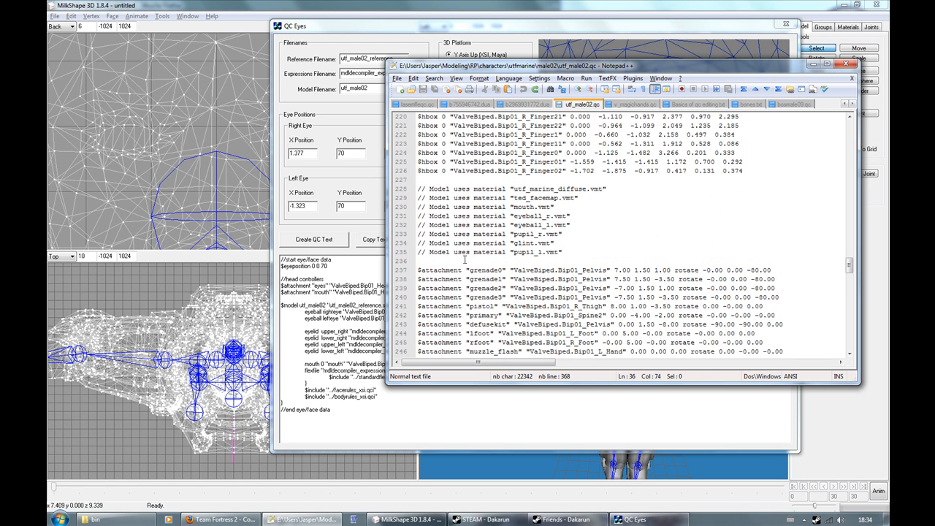
scroll(464, 241, down, 6)
scroll(463, 225, up, 2)
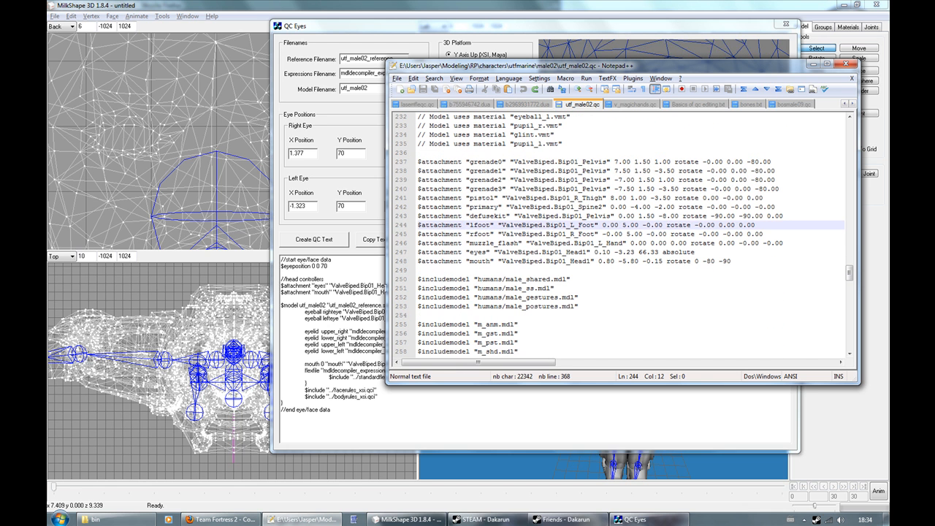
click(329, 362)
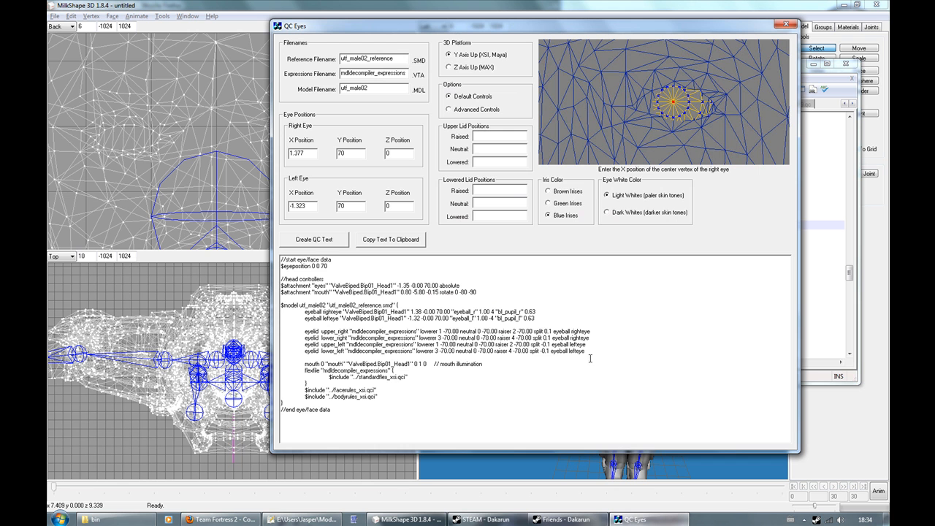
click(859, 329)
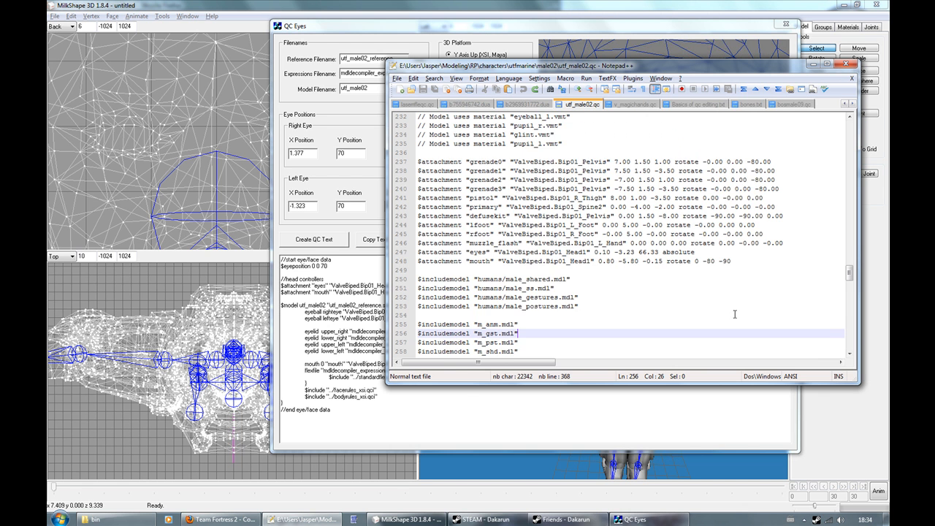
scroll(686, 311, down, 1)
scroll(639, 313, down, 1)
scroll(613, 313, down, 1)
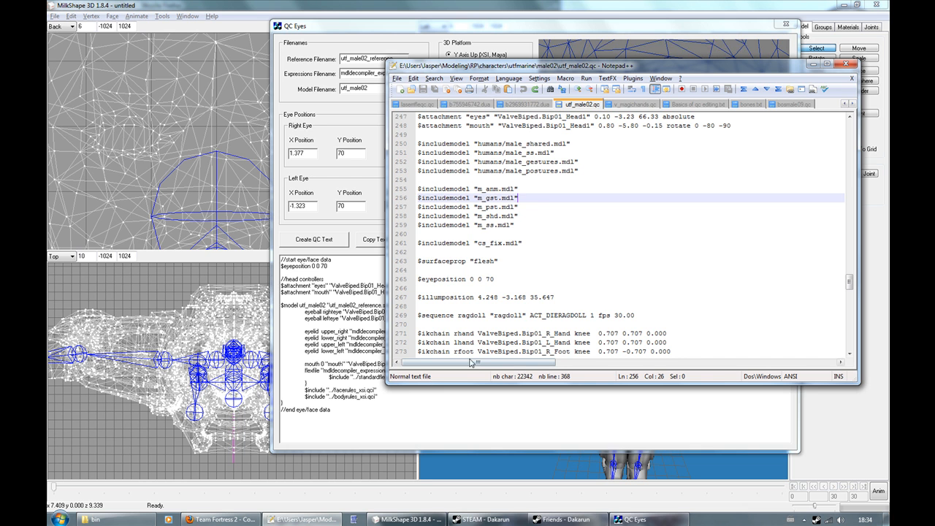
Bring the QC Eyes window with its generated eye/face text in front of Notepad++.
click(729, 417)
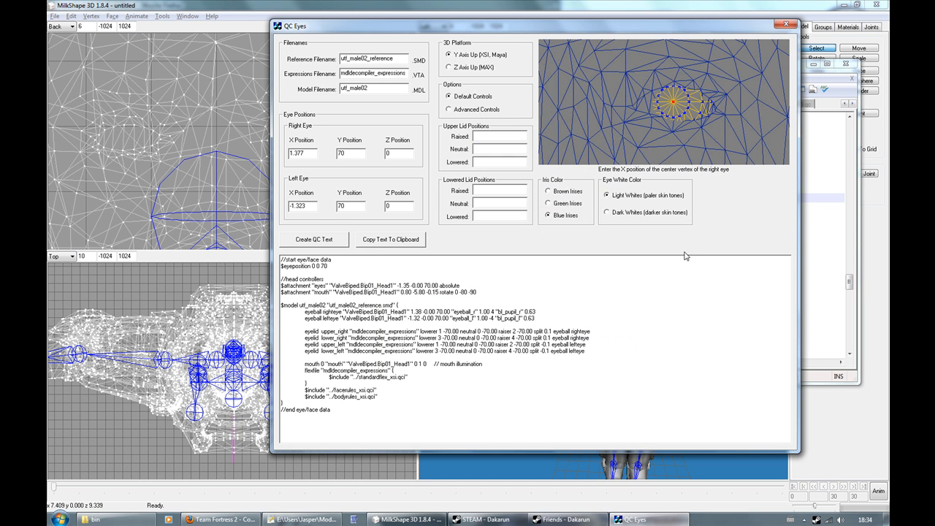